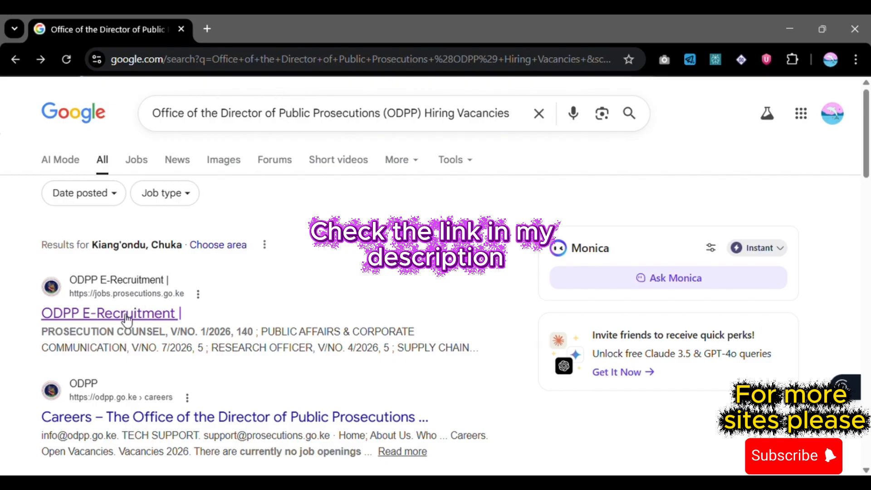
Step: Open the ODPP E-Recruitment site from the search results and log out of the current account
click(126, 318)
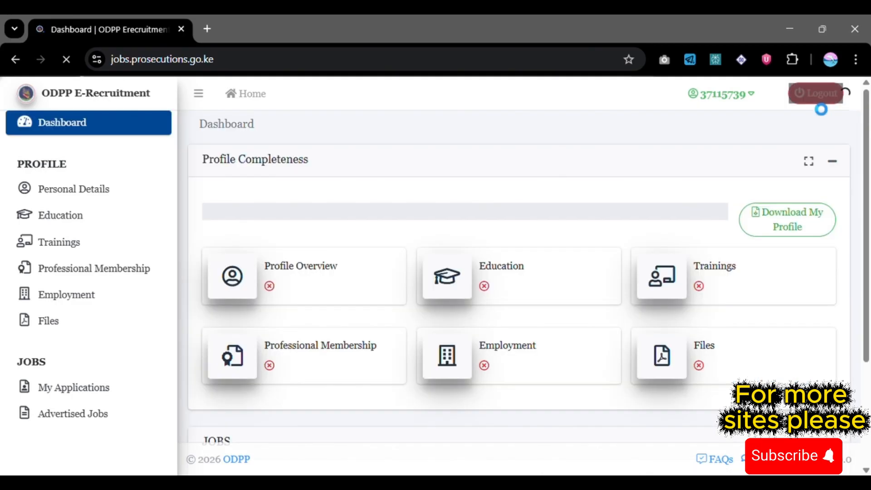
click(814, 101)
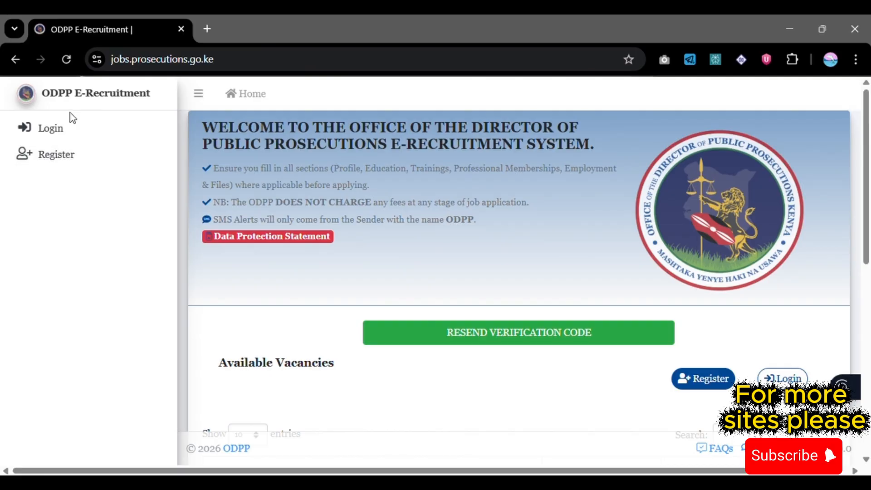
Step: Examine the account registration form's required fields and mark the Data Protection Statement as read
click(73, 169)
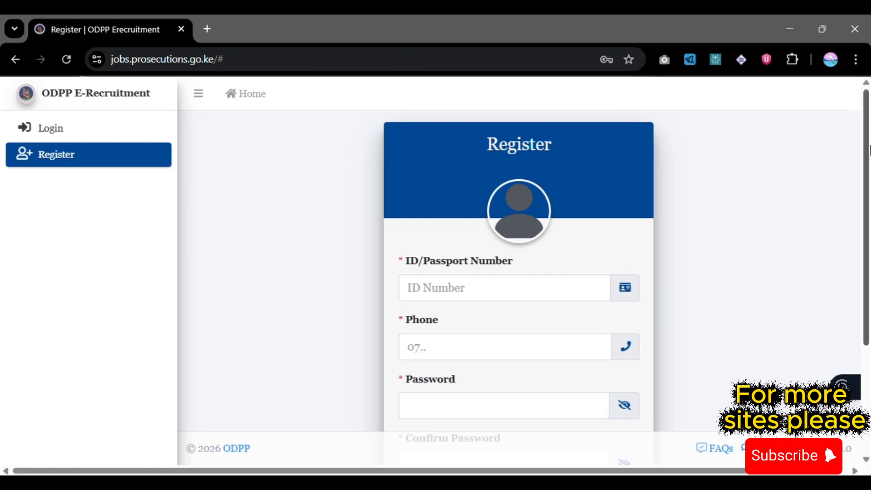
drag(869, 150, 848, 200)
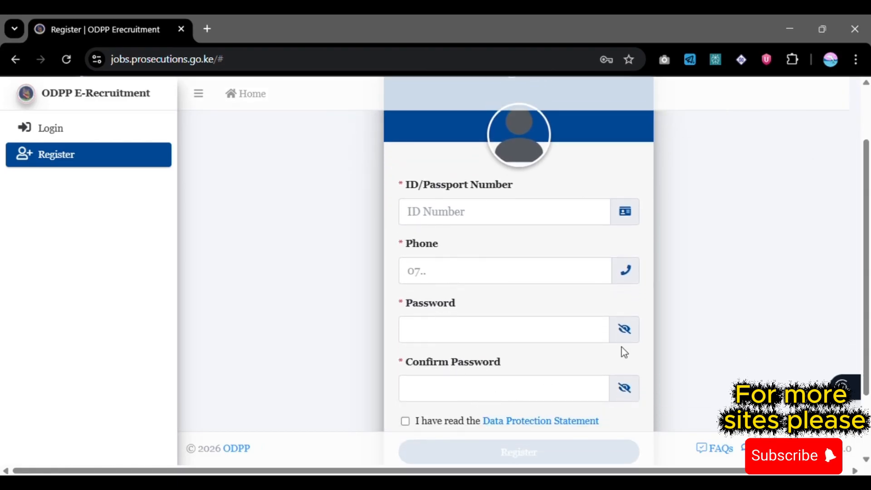
scroll(869, 236, down, 2)
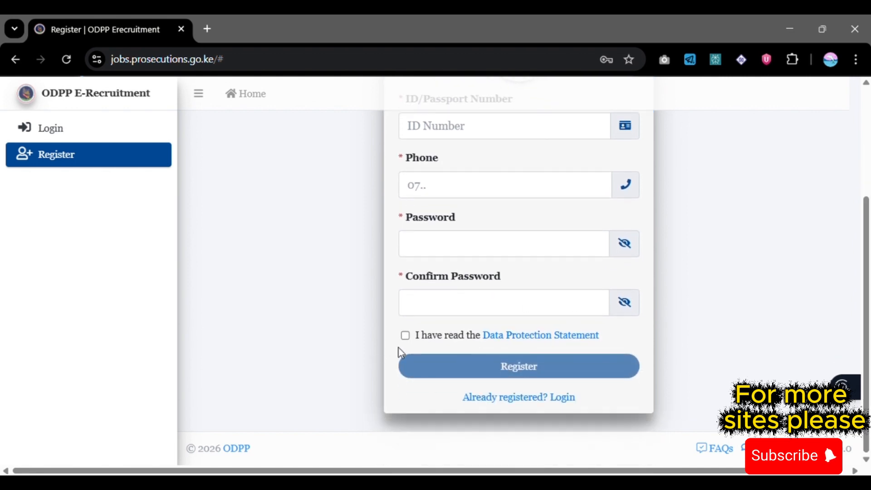
click(404, 336)
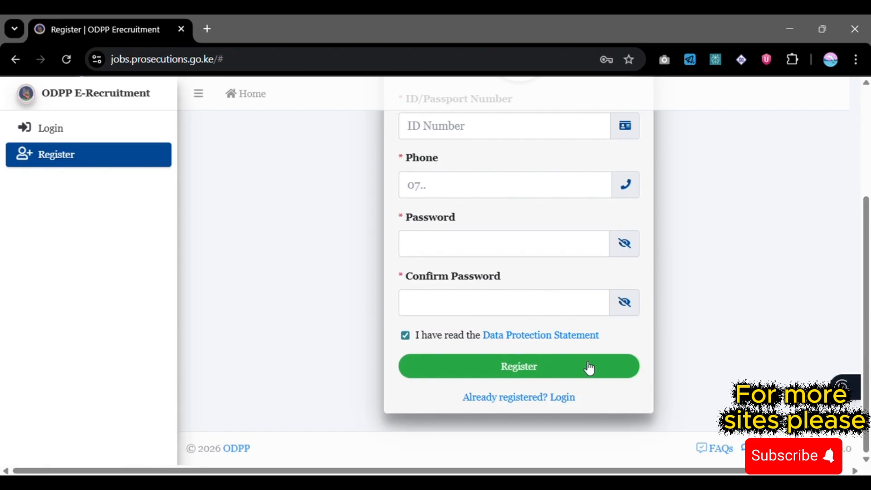
Step: Log in to the recruitment portal with the prefilled national ID and password
click(70, 139)
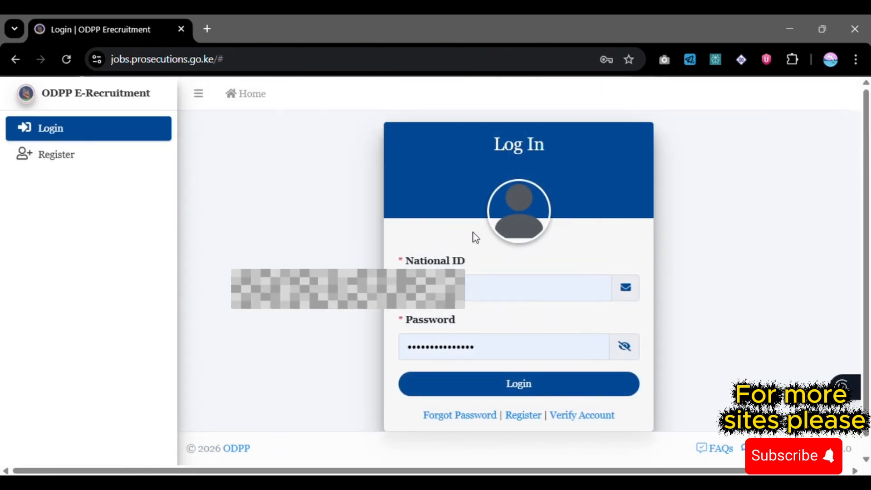
click(543, 393)
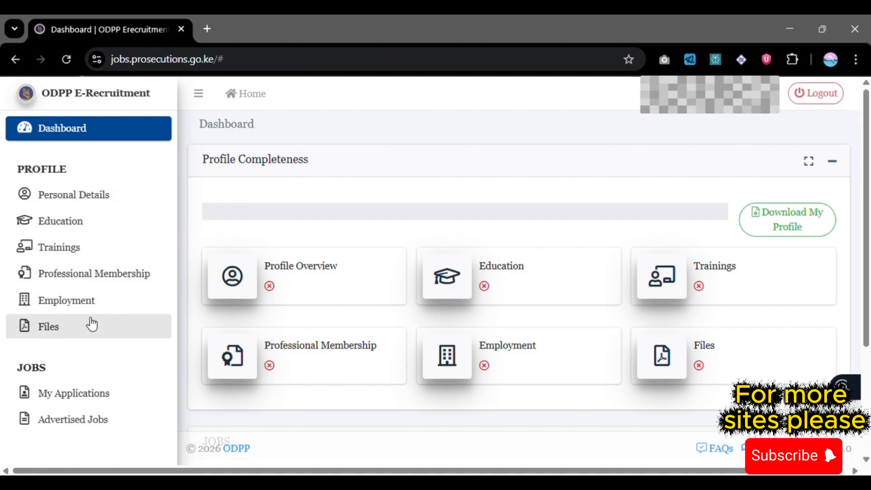
Step: Examine the personal details update form, choosing No for Persons with disability, and close the form
click(97, 197)
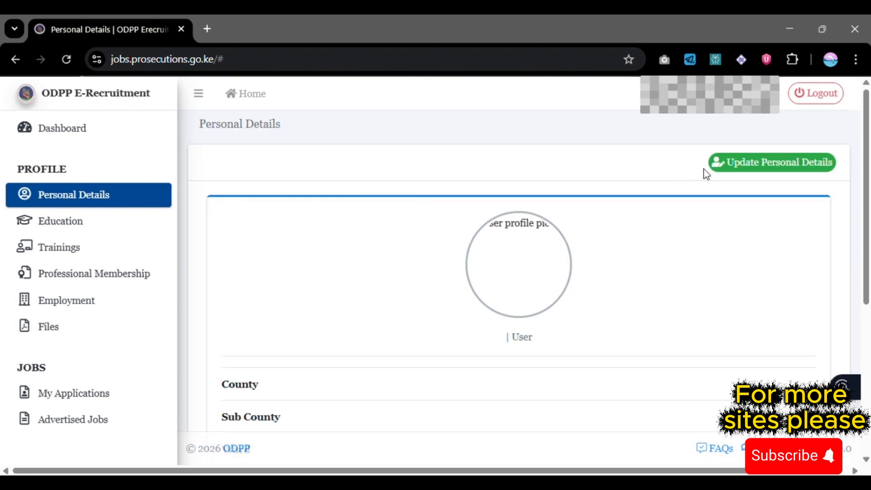
click(746, 168)
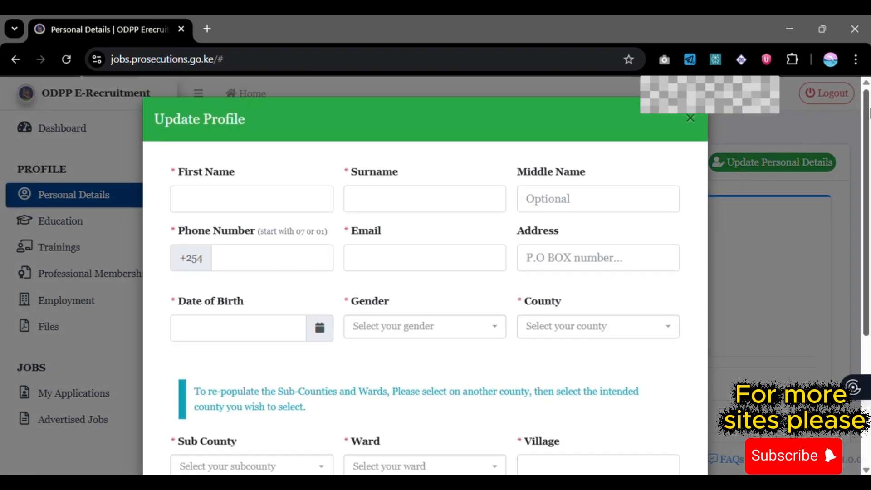
drag(869, 111, 869, 144)
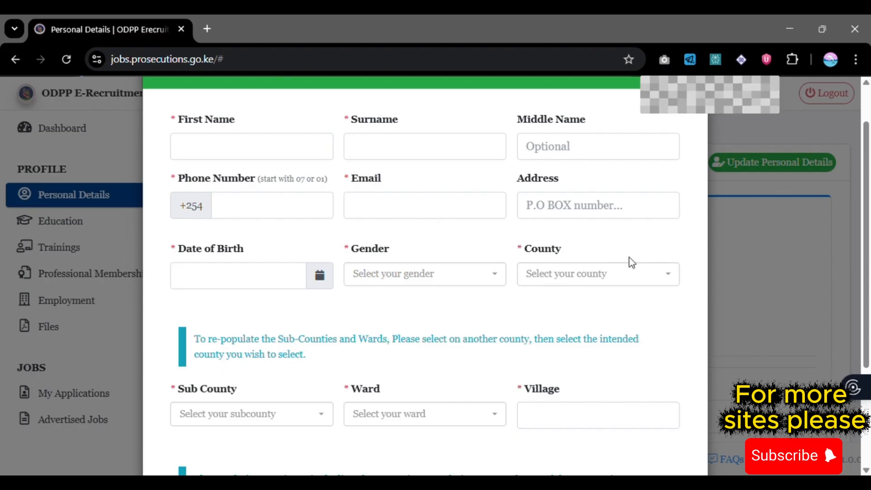
scroll(280, 304, down, 3)
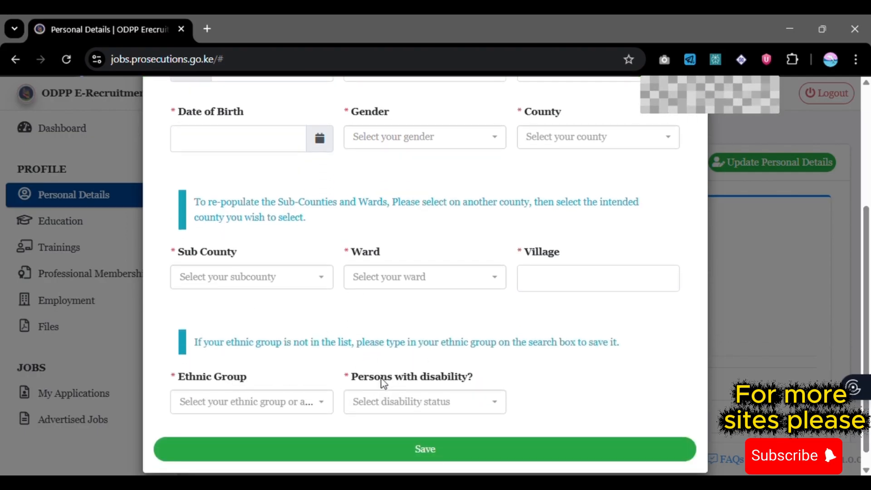
click(458, 402)
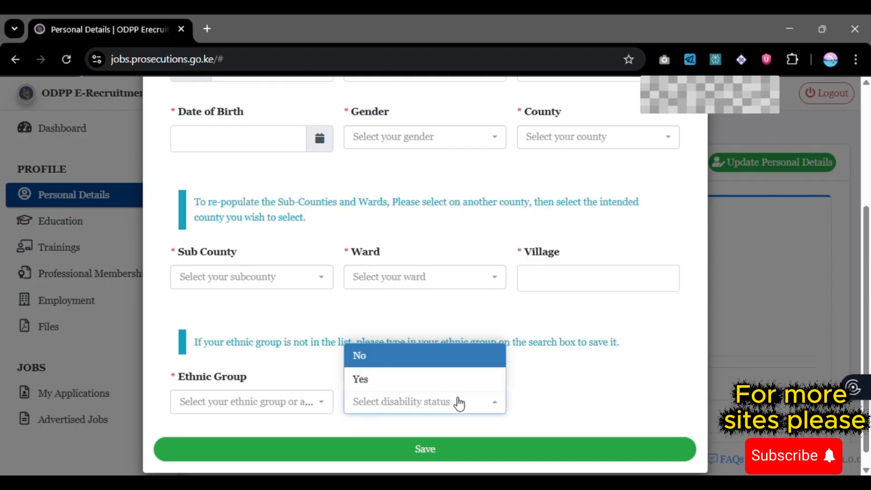
click(384, 365)
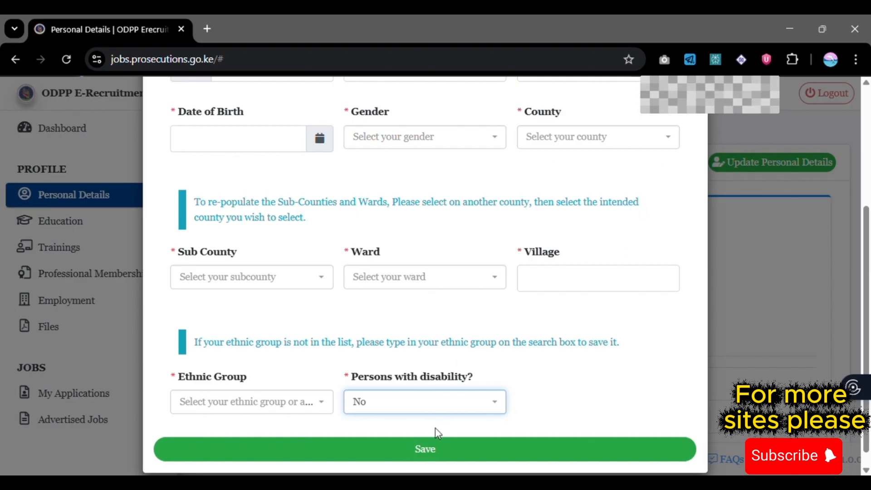
click(437, 449)
click(780, 279)
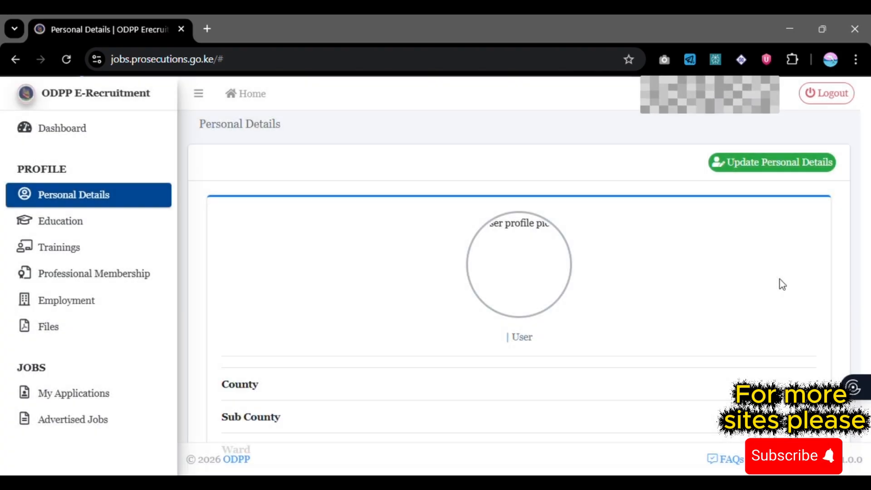
Step: Examine the form for adding an education background, including its academic level options, and close it
click(60, 225)
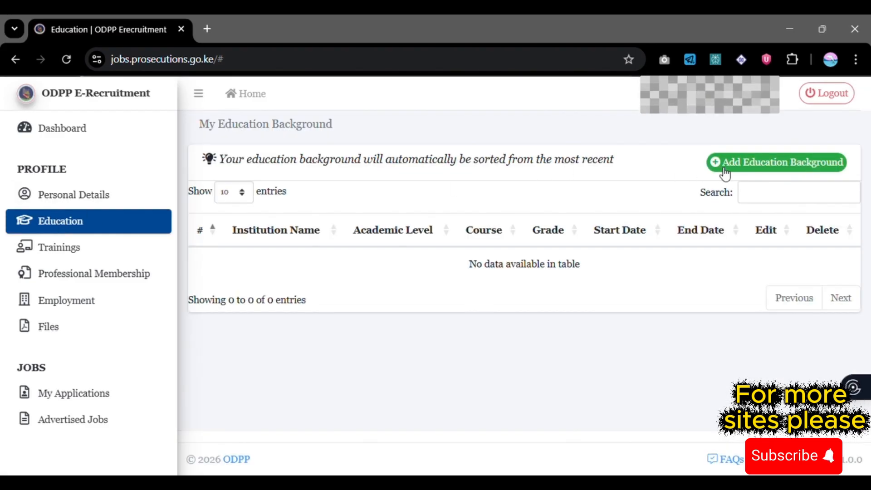
click(755, 164)
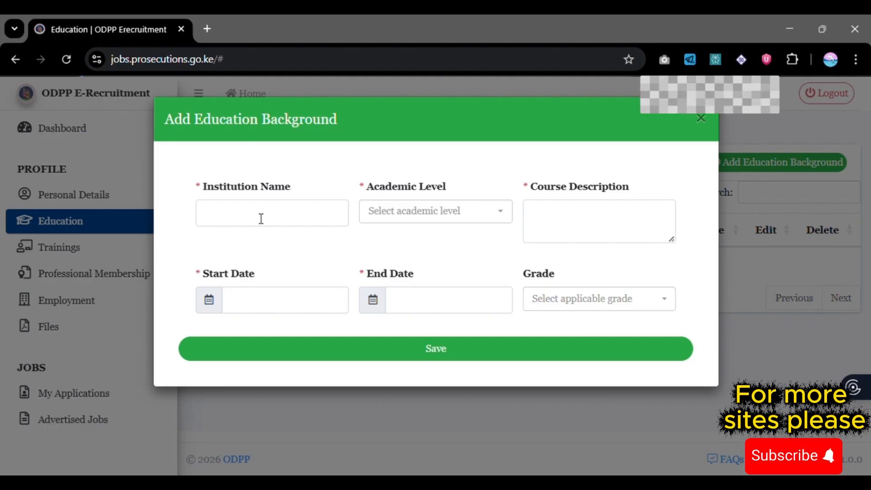
click(488, 213)
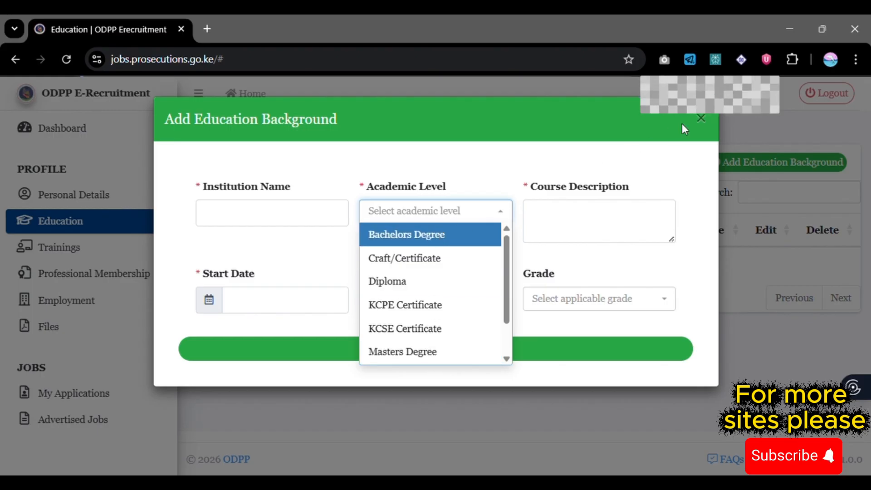
click(702, 120)
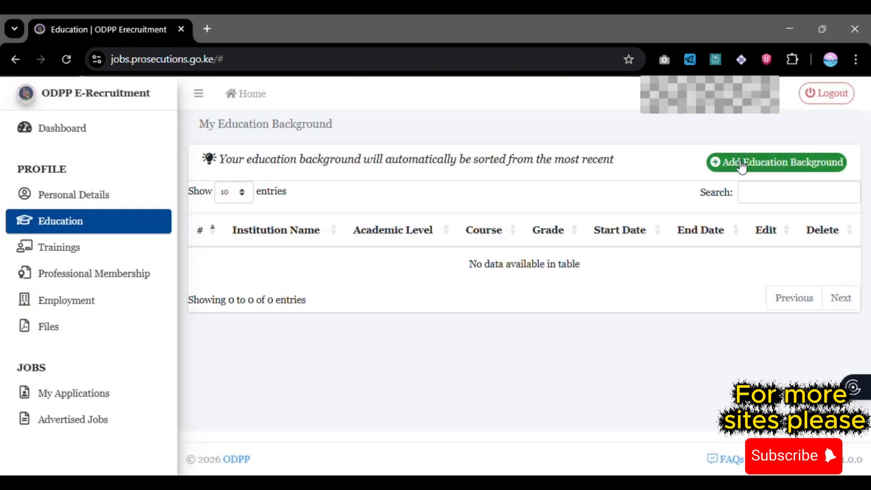
click(741, 163)
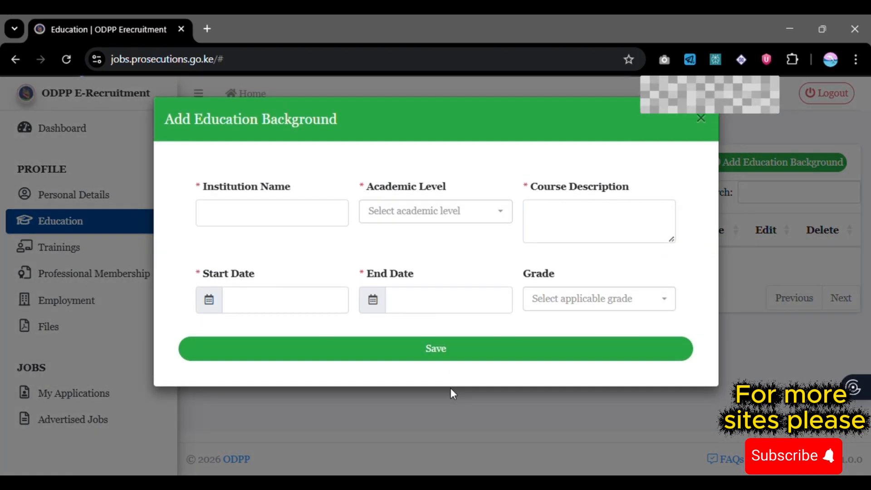
click(450, 390)
Step: Examine the form for adding a professional training in the Trainings section and close it
click(63, 249)
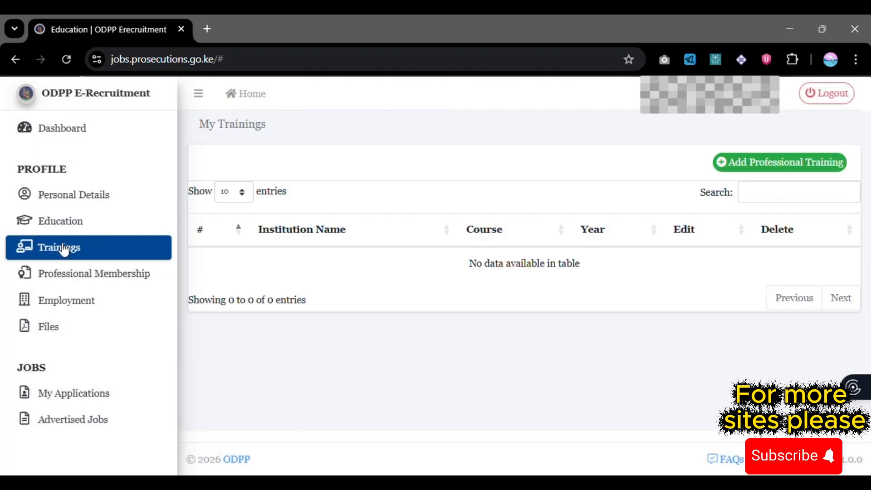
click(781, 168)
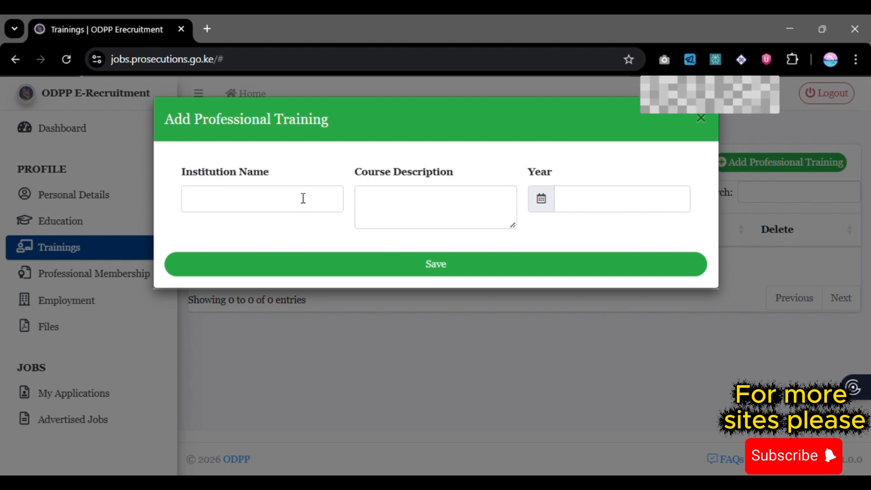
click(701, 118)
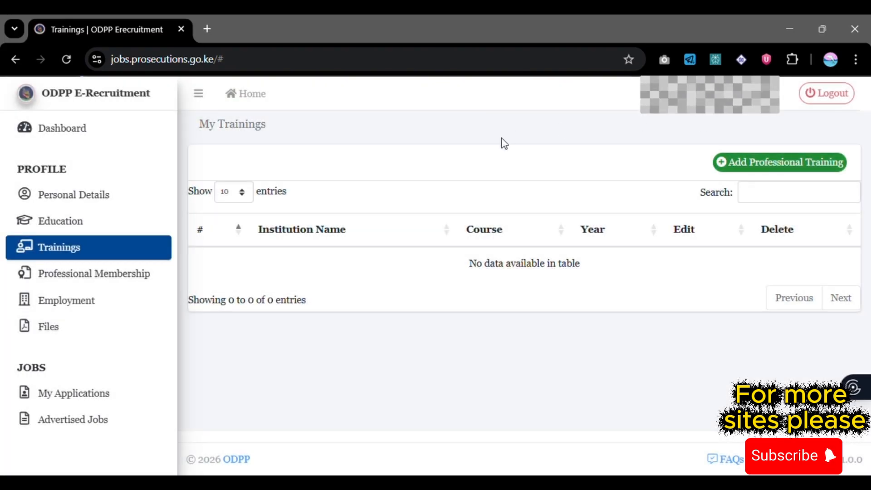
Step: Examine the form for adding a professional membership, search membership bodies for "tc", choose TCS, and close the form without saving
click(73, 278)
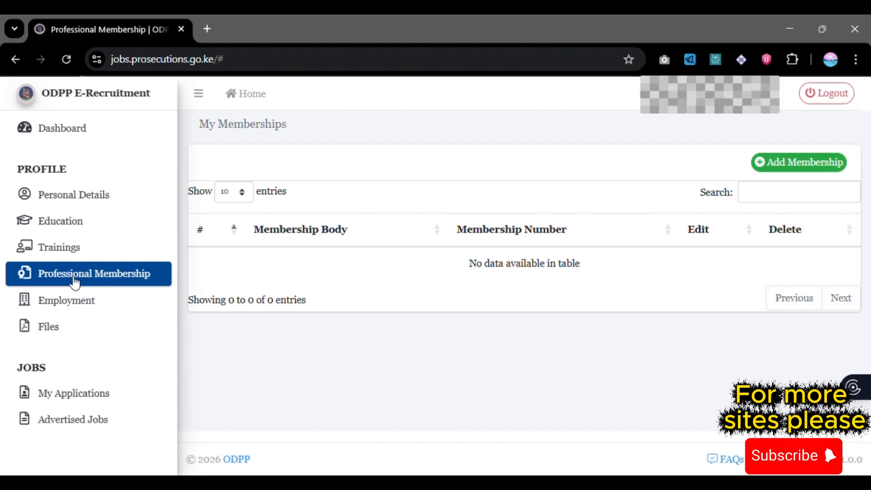
click(815, 160)
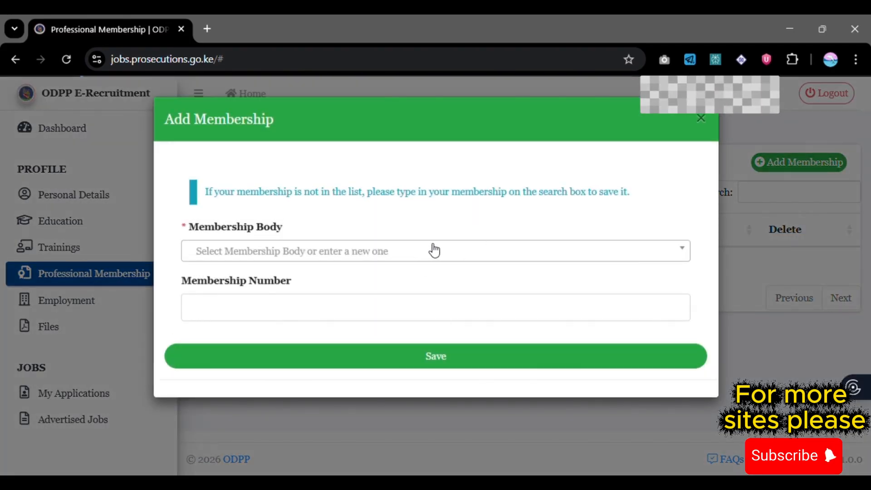
click(417, 251)
click(418, 252)
click(419, 256)
click(419, 256)
click(419, 256)
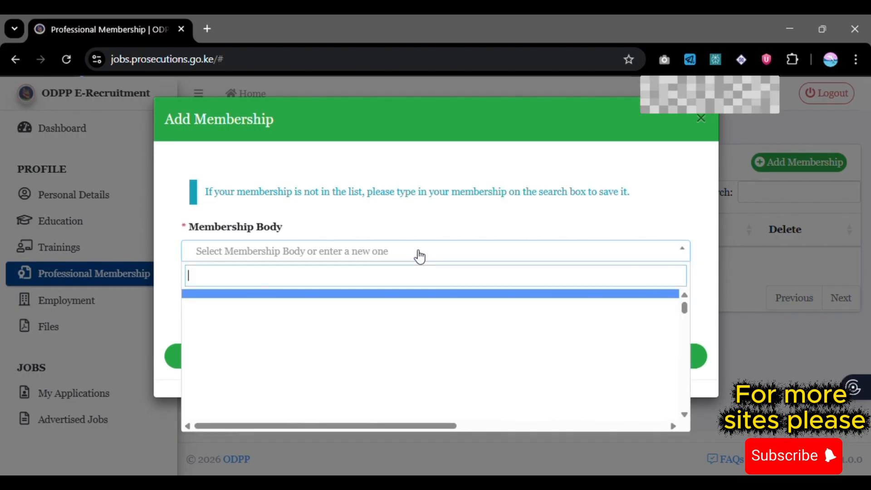
text(tc)
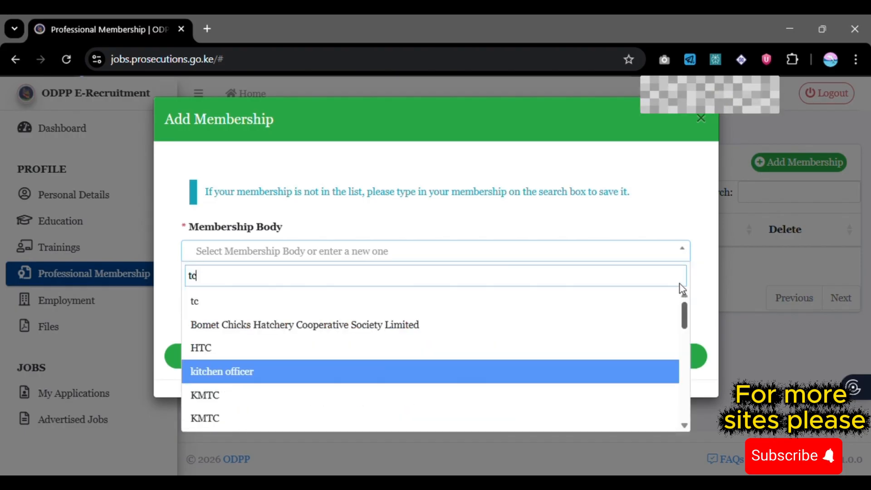
drag(684, 315, 685, 405)
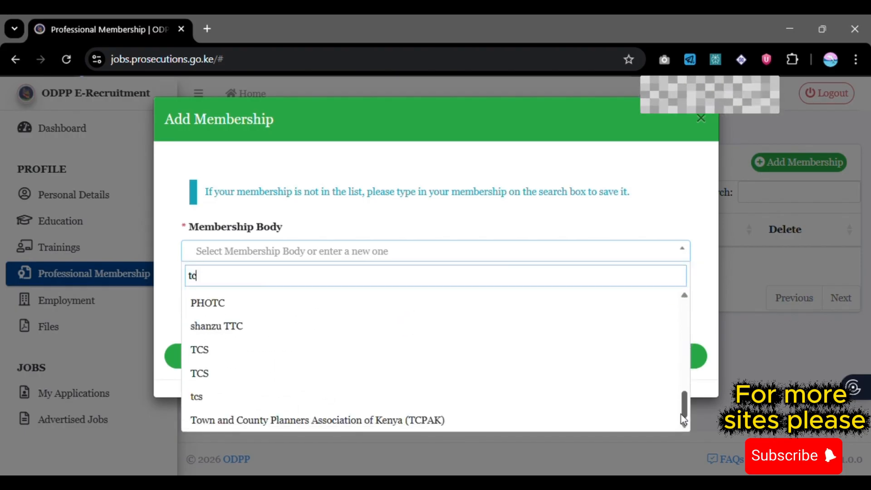
click(232, 377)
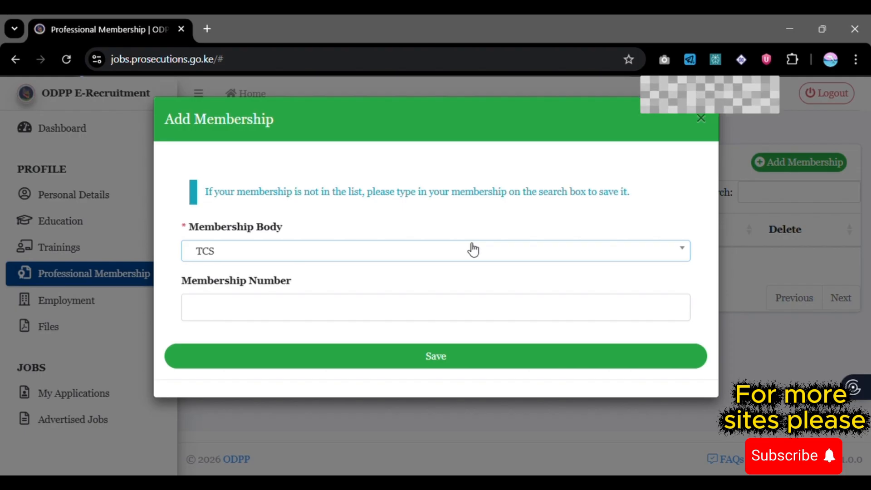
click(700, 121)
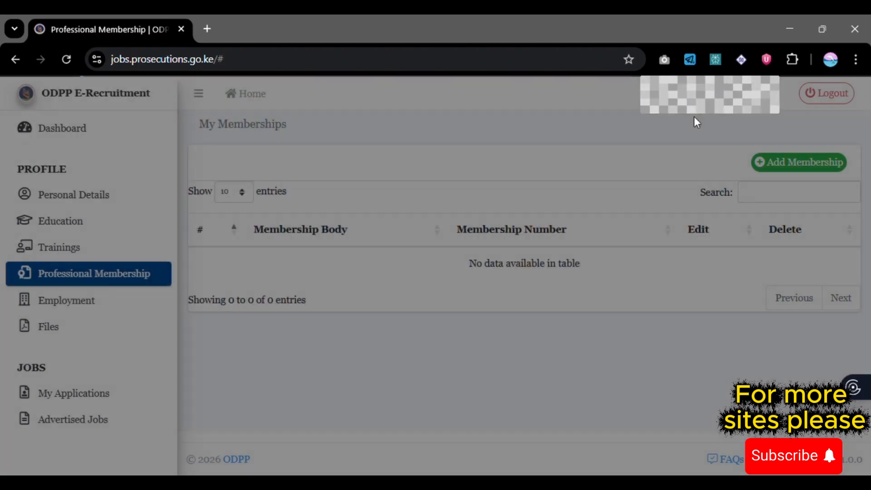
Step: Examine the form for adding employment details in the Employment section and close it
click(87, 305)
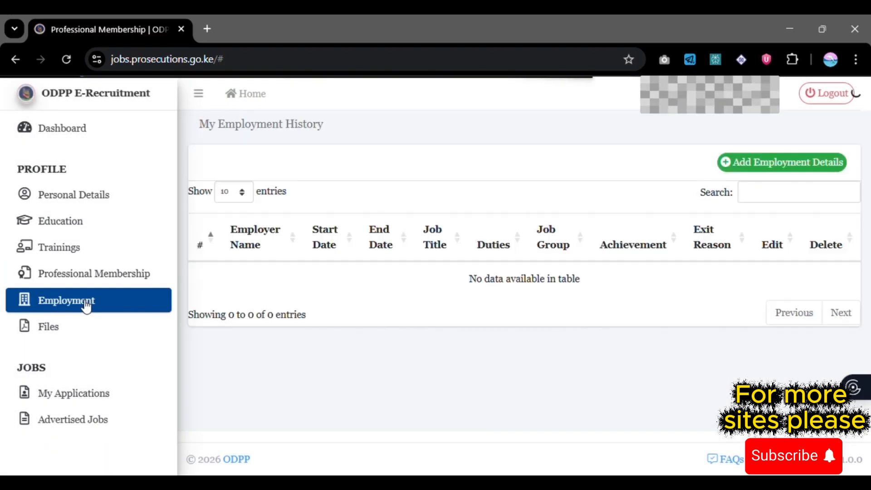
click(773, 165)
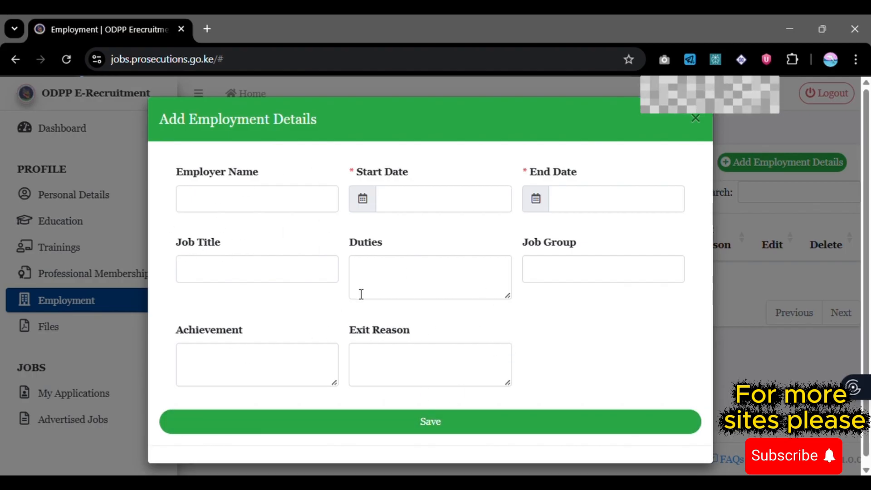
click(696, 119)
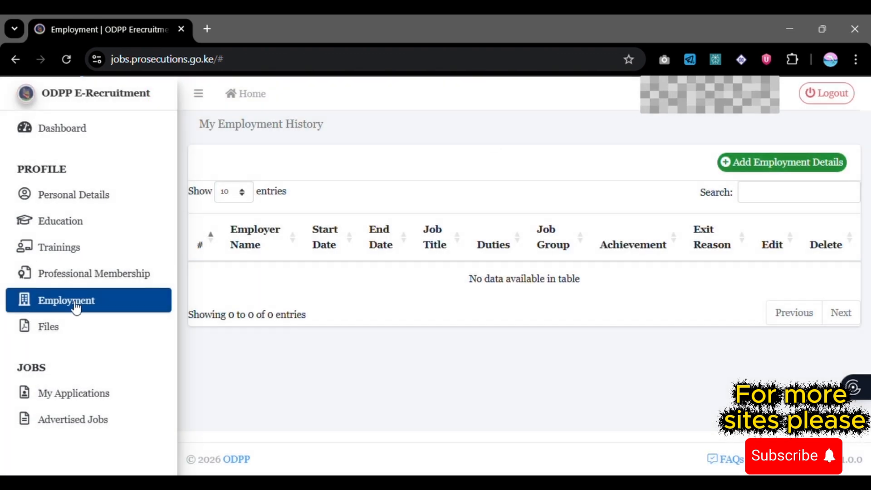
Step: Examine the form for uploading a file in the Files section, including its full list of file categories, and close it
click(53, 326)
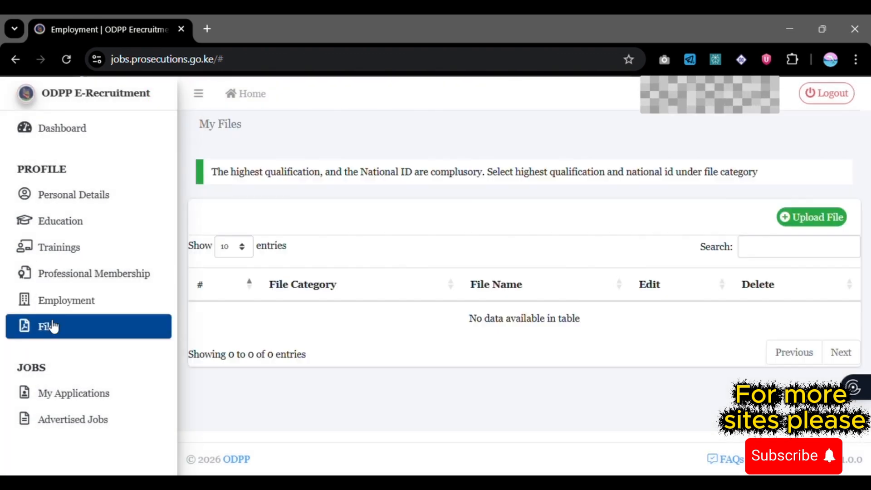
click(841, 218)
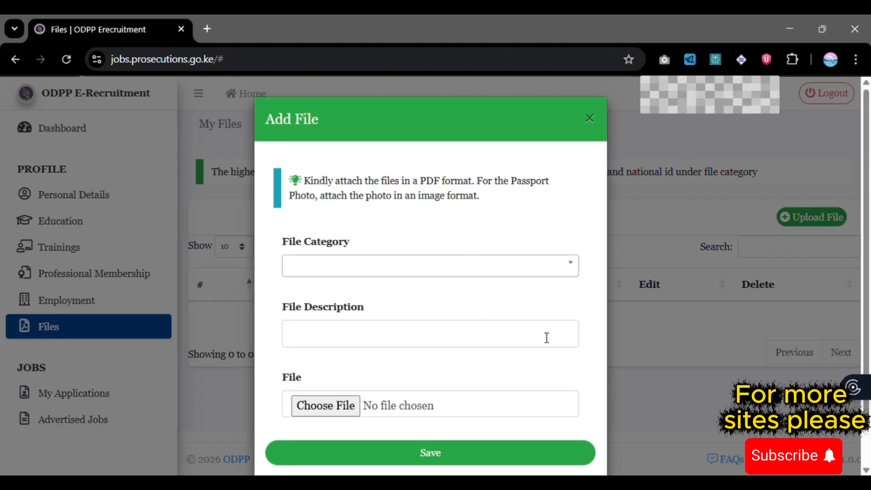
scroll(440, 323, down, 1)
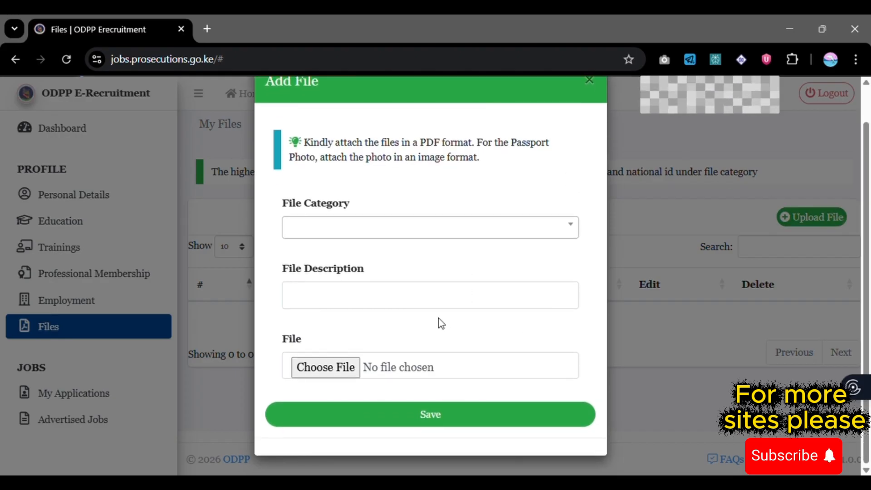
click(499, 228)
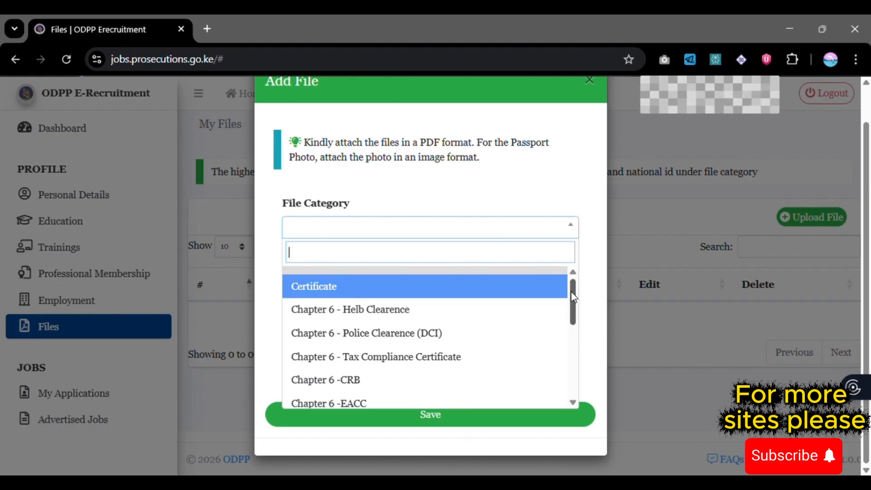
drag(573, 296, 573, 330)
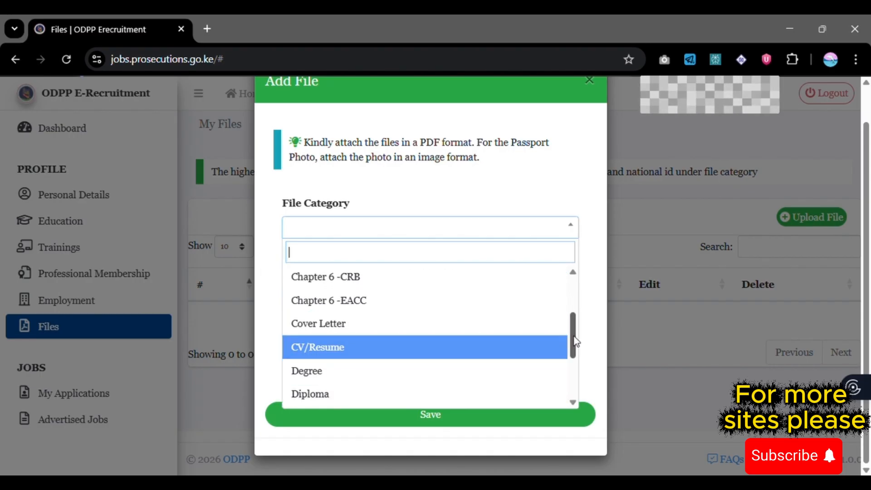
drag(575, 341, 584, 380)
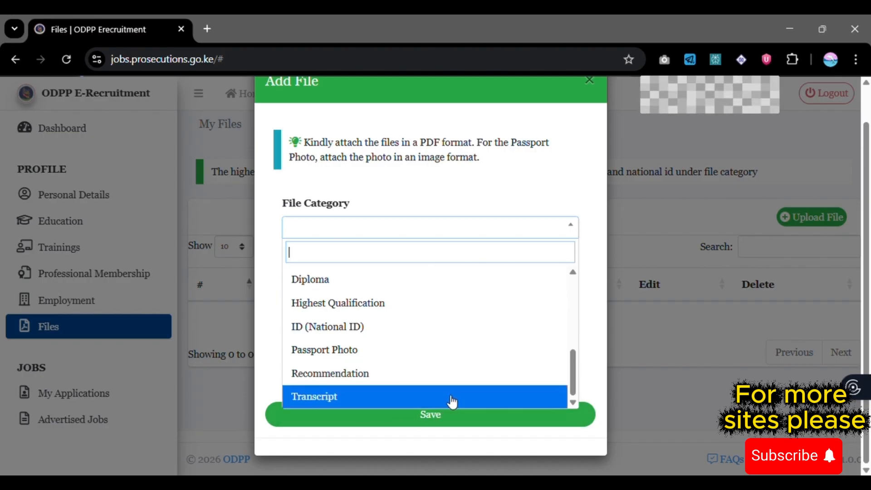
click(652, 368)
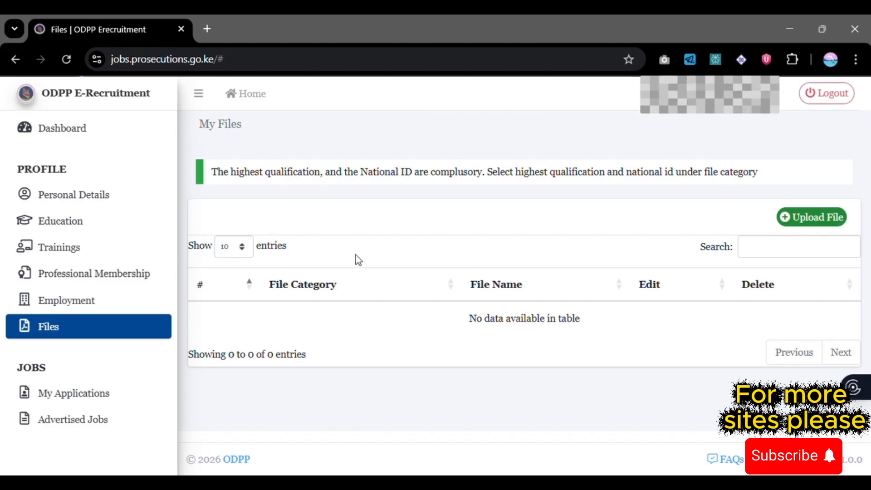
Step: Try to apply for the Office Assistant III post among the advertised jobs and dismiss the resulting notice
click(78, 423)
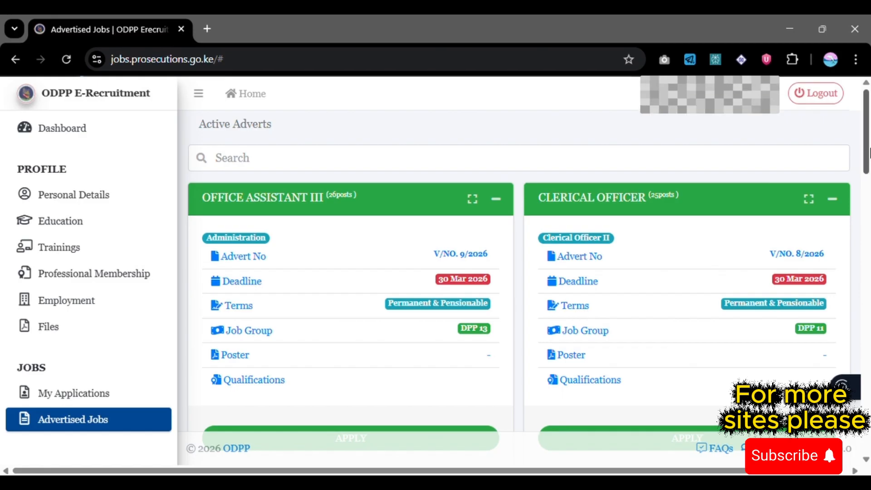
mouse_move(869, 153)
mouse_down()
mouse_move(869, 424)
mouse_move(867, 151)
mouse_move(868, 161)
mouse_up()
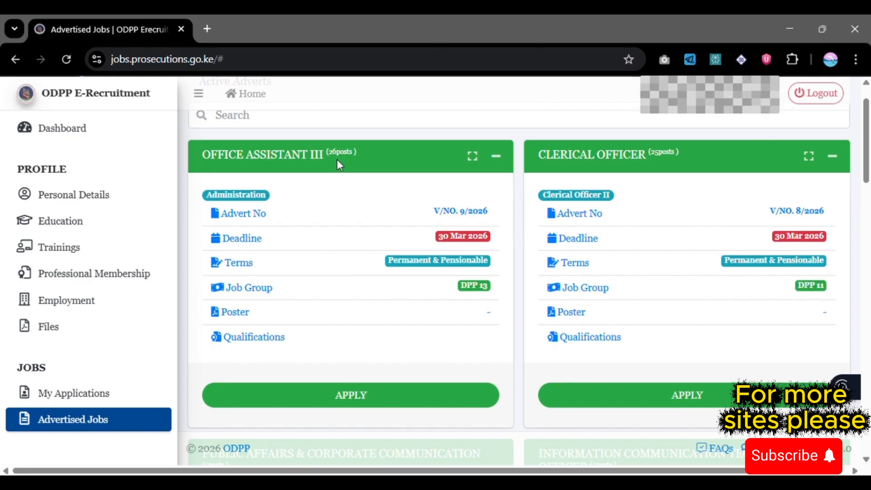
click(375, 391)
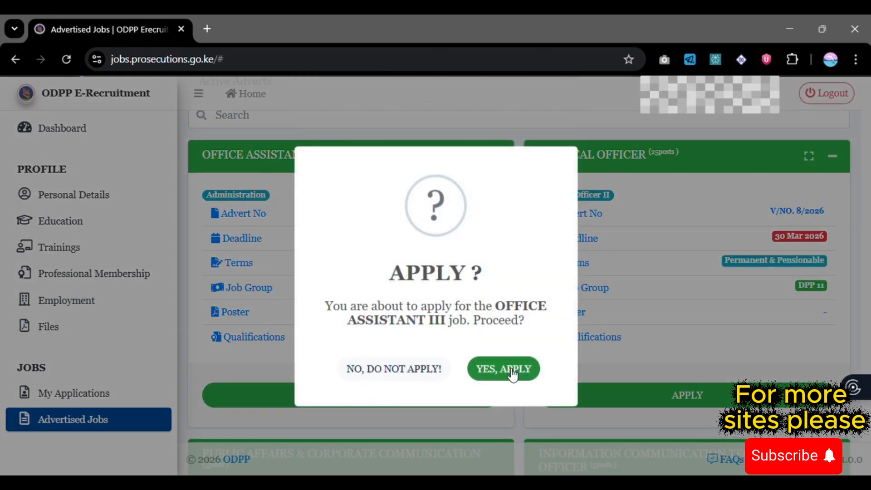
click(511, 370)
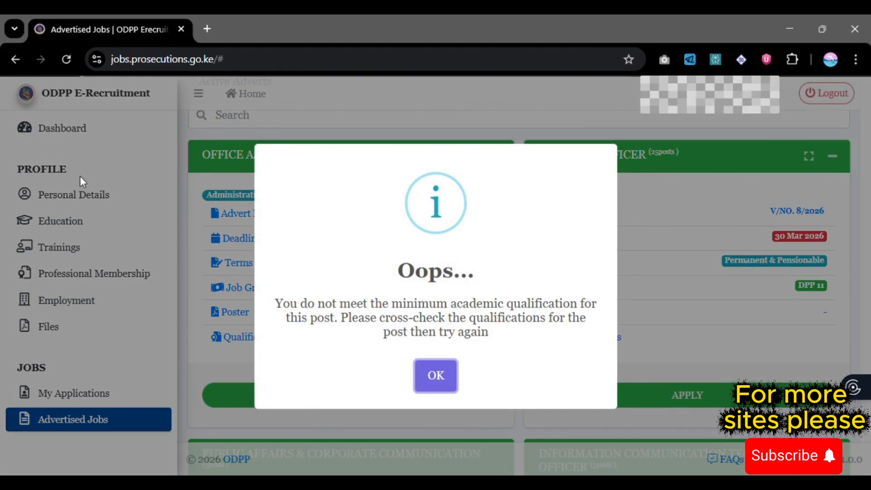
click(436, 375)
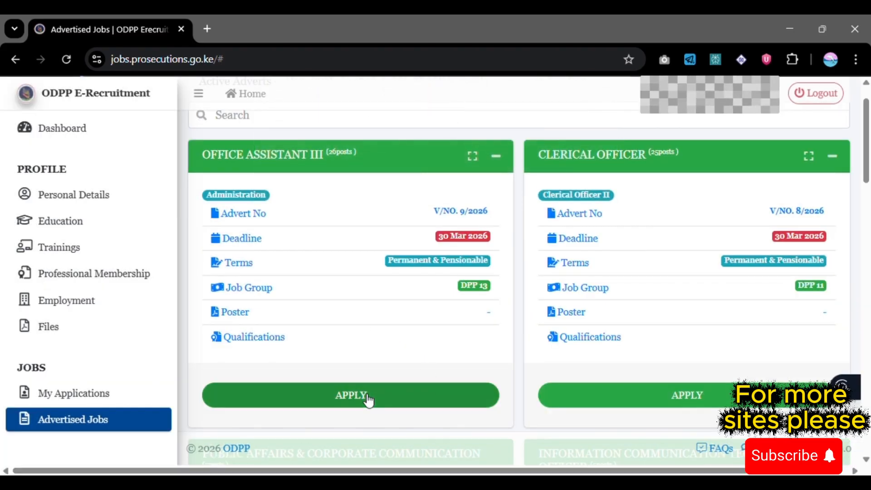
Step: Try once more to submit the Office Assistant III application and dismiss the notice
click(363, 396)
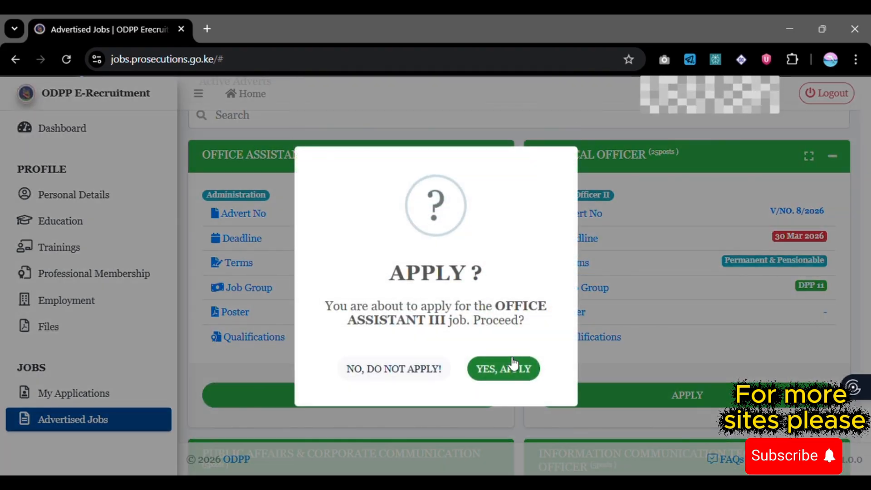
click(510, 366)
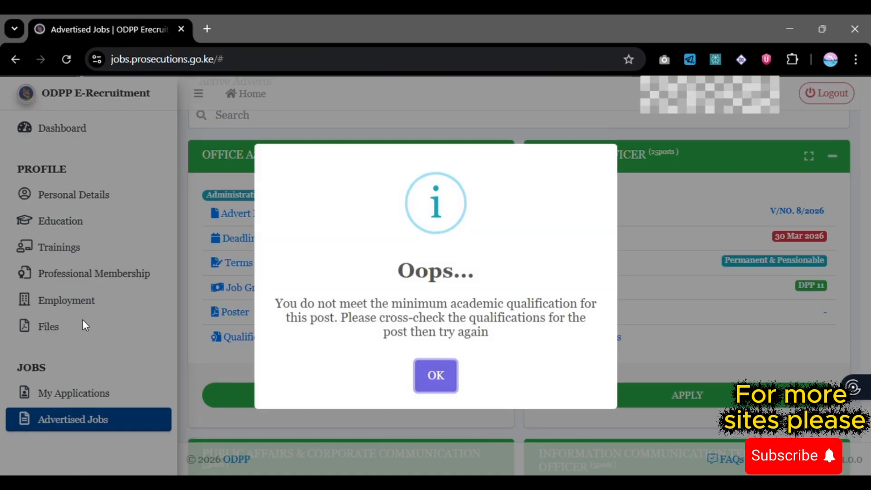
click(427, 374)
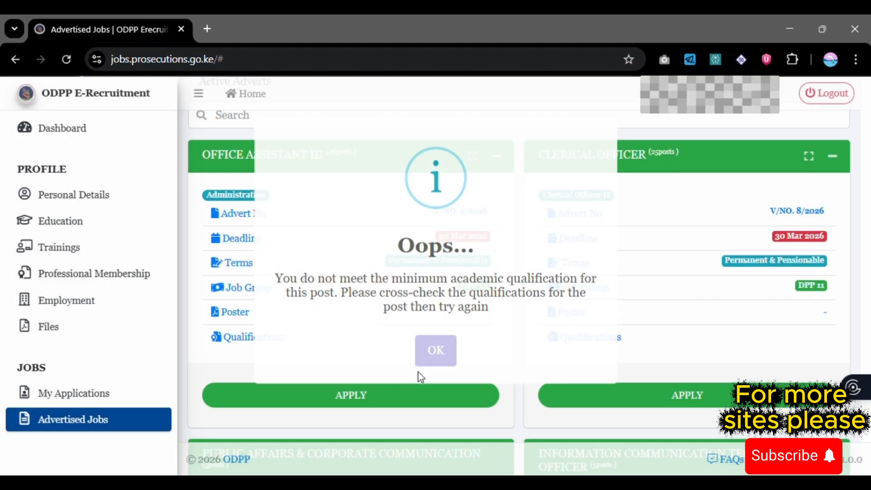
Step: Open the My Applications section to view the submitted job applications
click(44, 398)
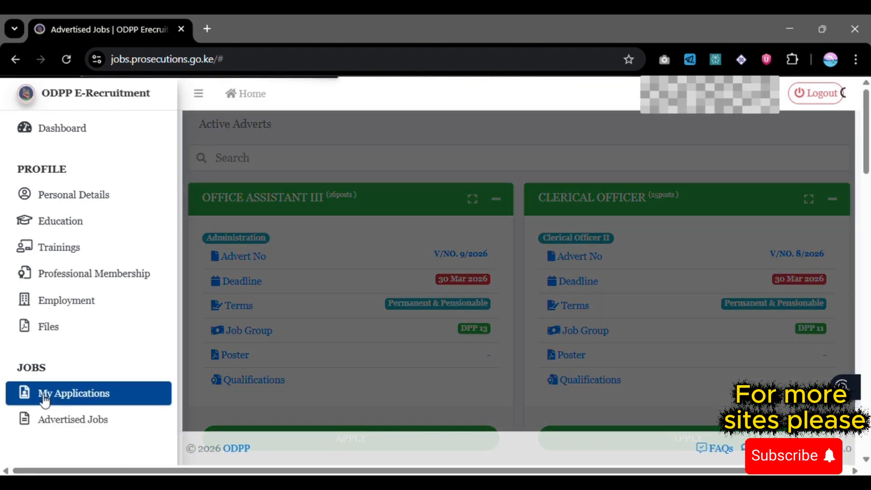